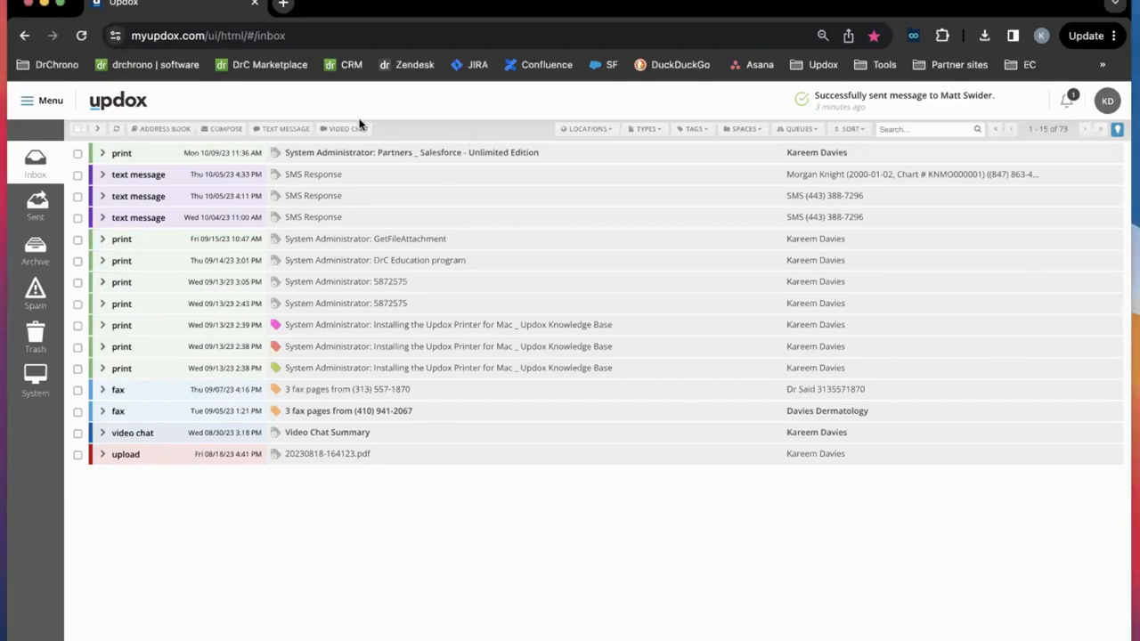
pyautogui.click(297, 135)
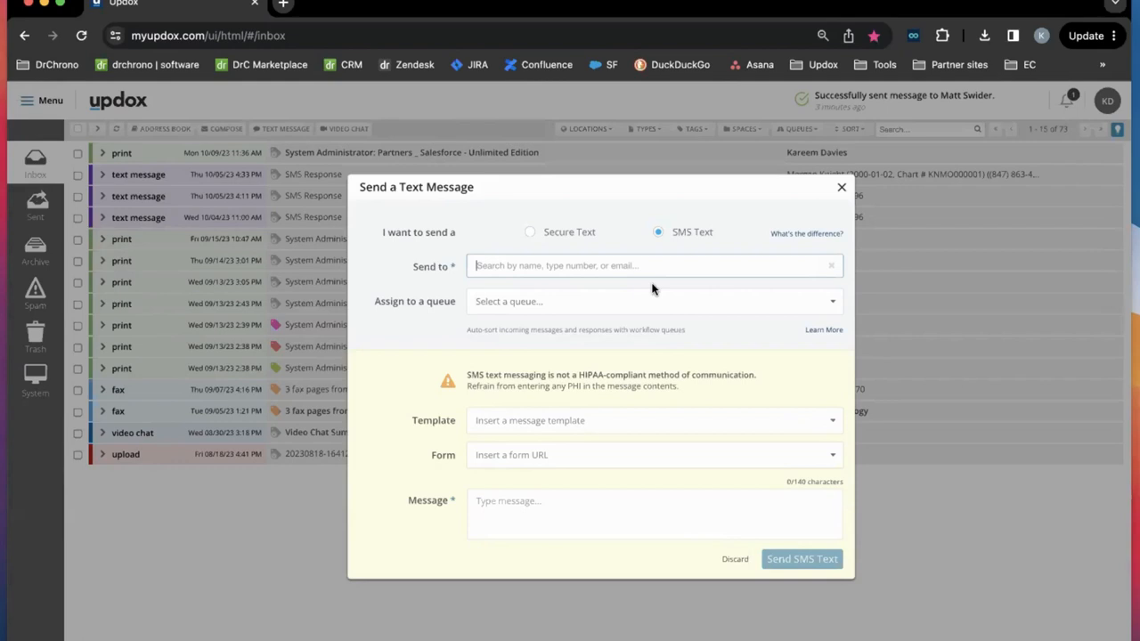
pyautogui.write('swid')
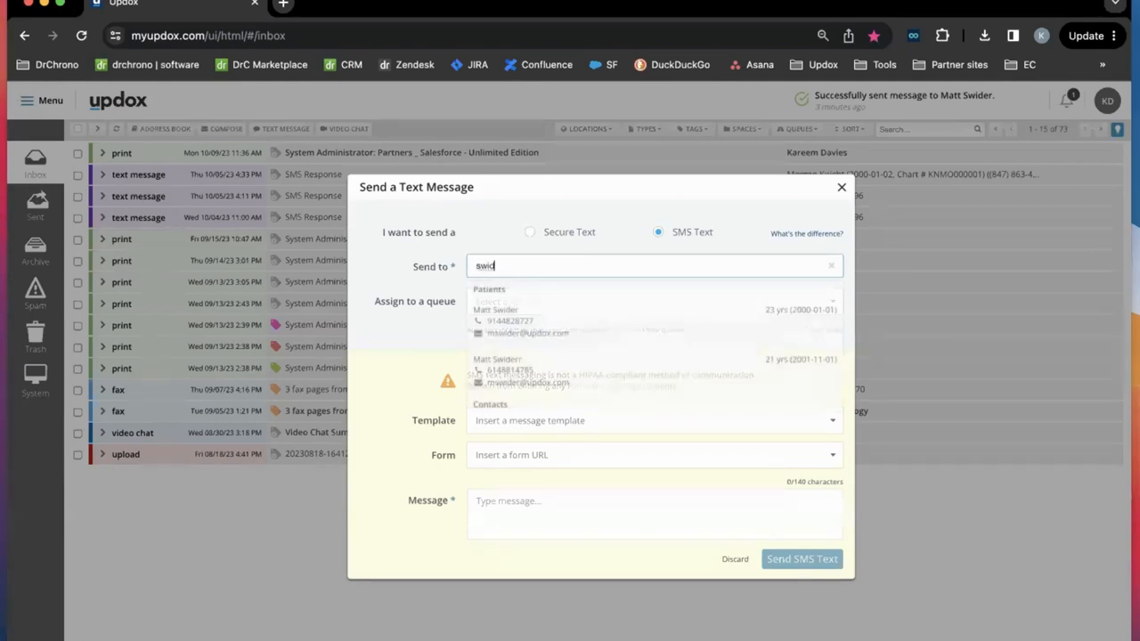
pyautogui.click(671, 339)
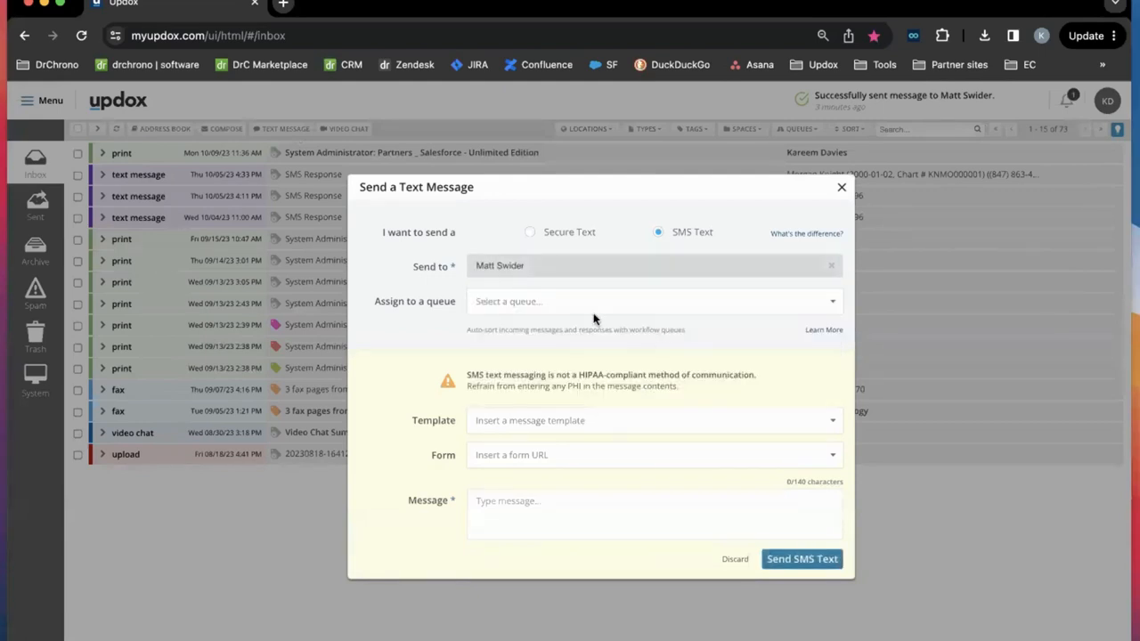
pyautogui.click(585, 307)
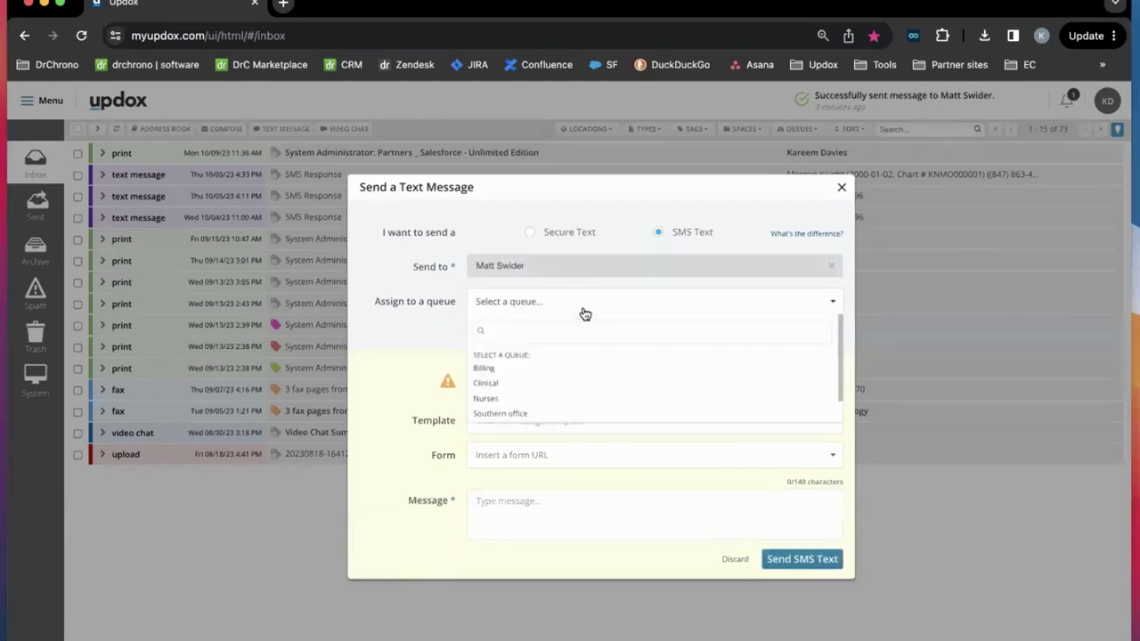
pyautogui.click(586, 399)
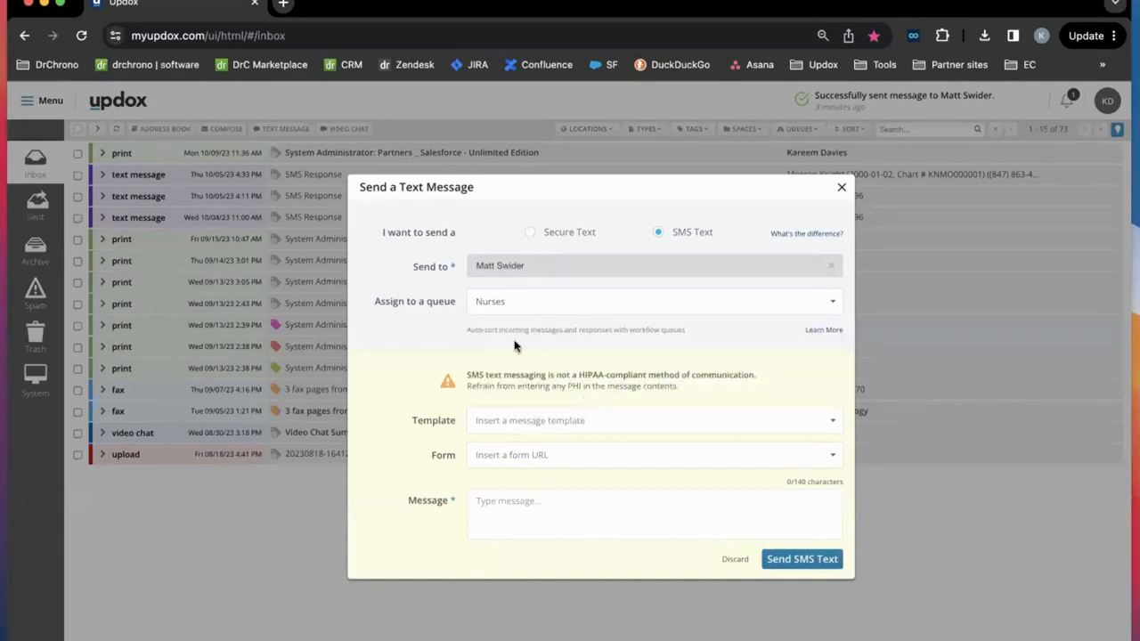
# Fill the message body from the COVID Precautions template about wearing a mask
pyautogui.click(571, 425)
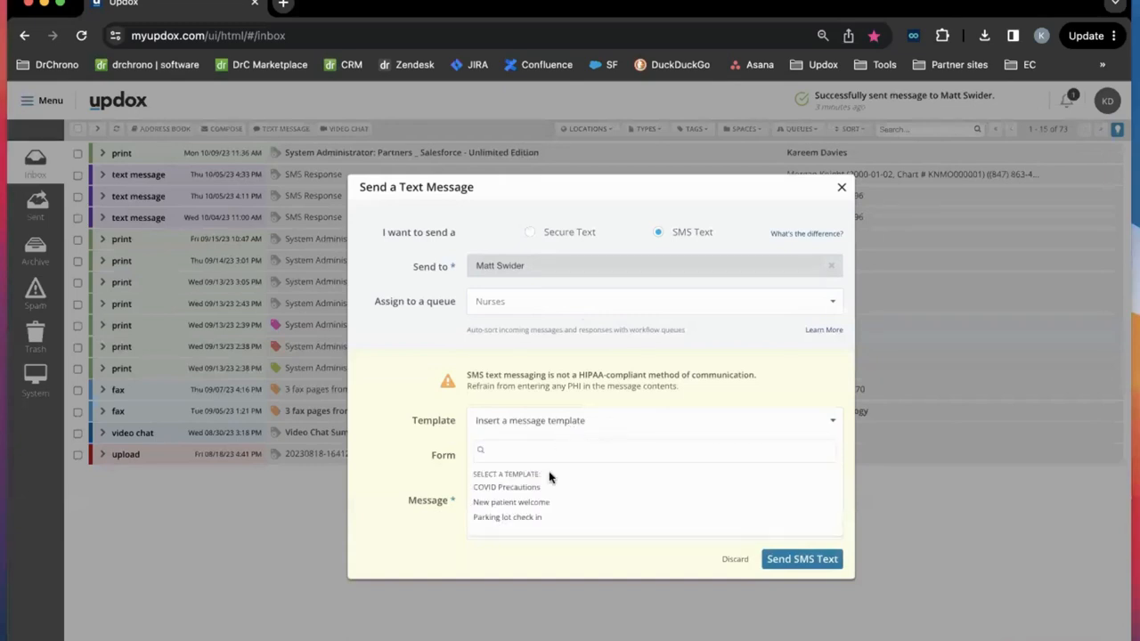
pyautogui.click(506, 487)
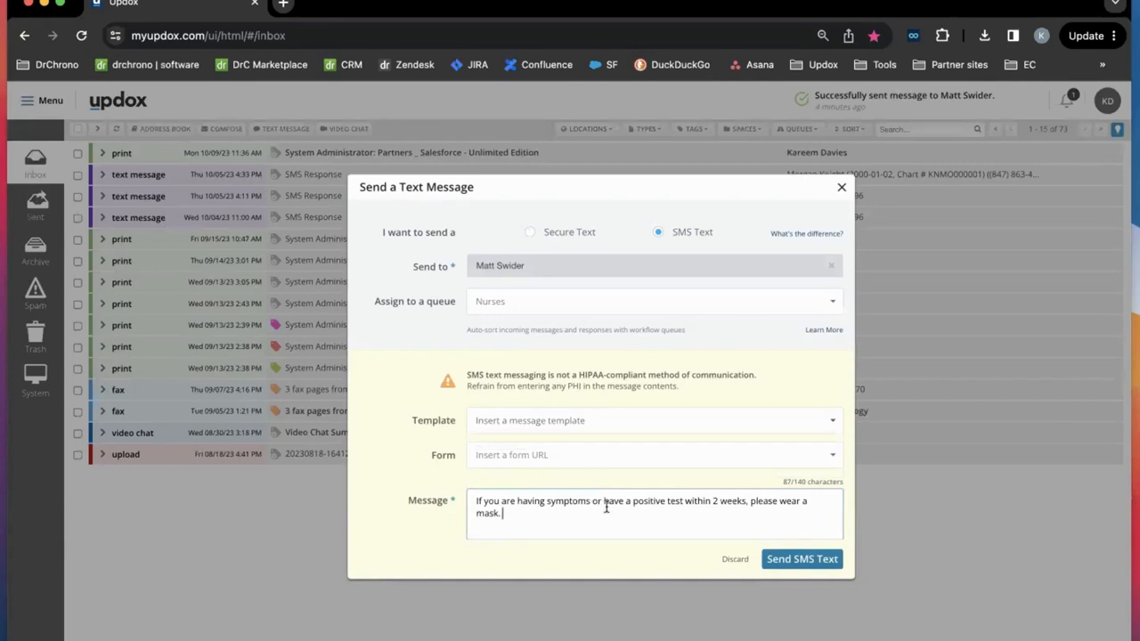
pyautogui.write('Text')
pyautogui.write('.')
# Send the SMS text to the patient, returning to the inbox
pyautogui.click(801, 559)
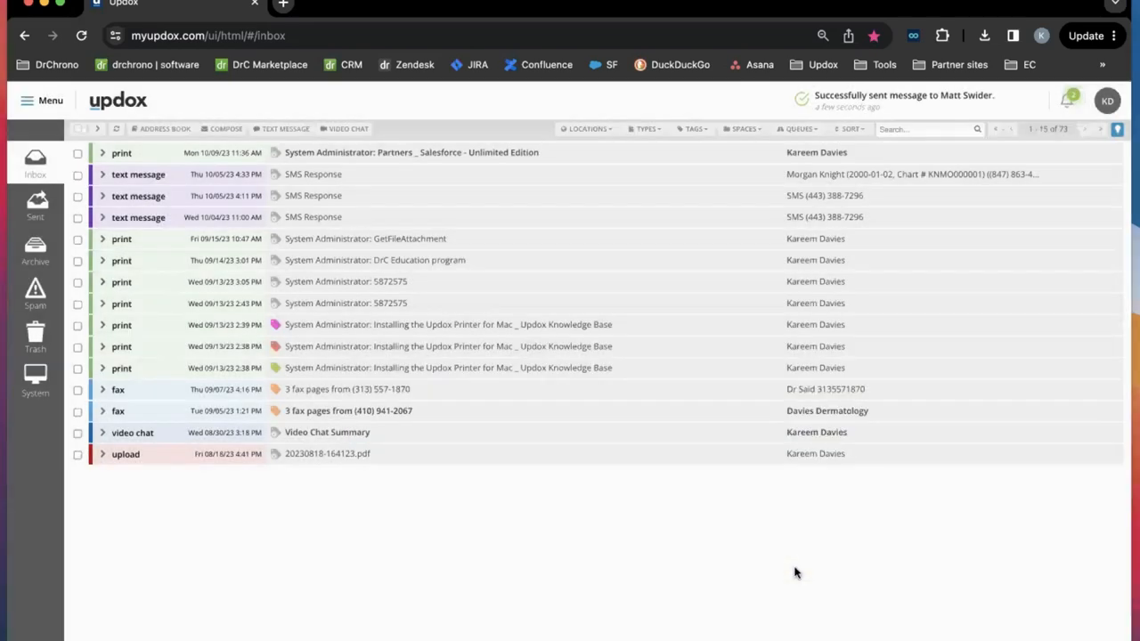